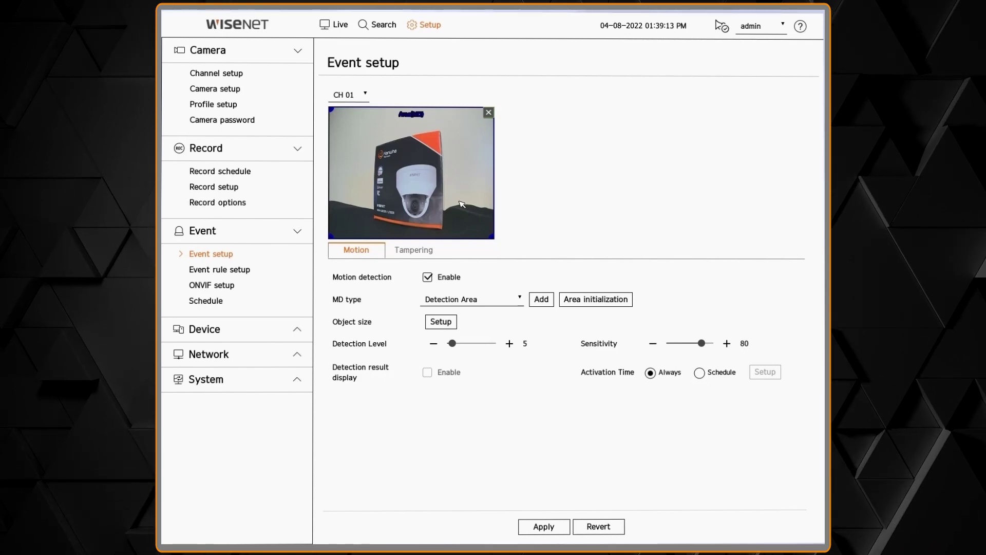
Pull the CH 01 detection area's corners inward around the package, then delete that area.
drag(493, 238, 447, 229)
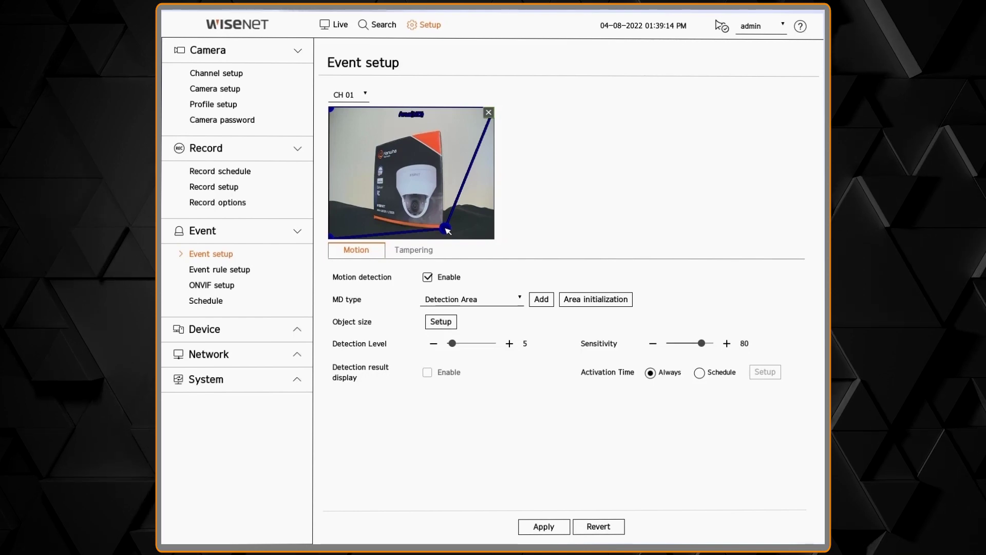
drag(331, 236, 379, 229)
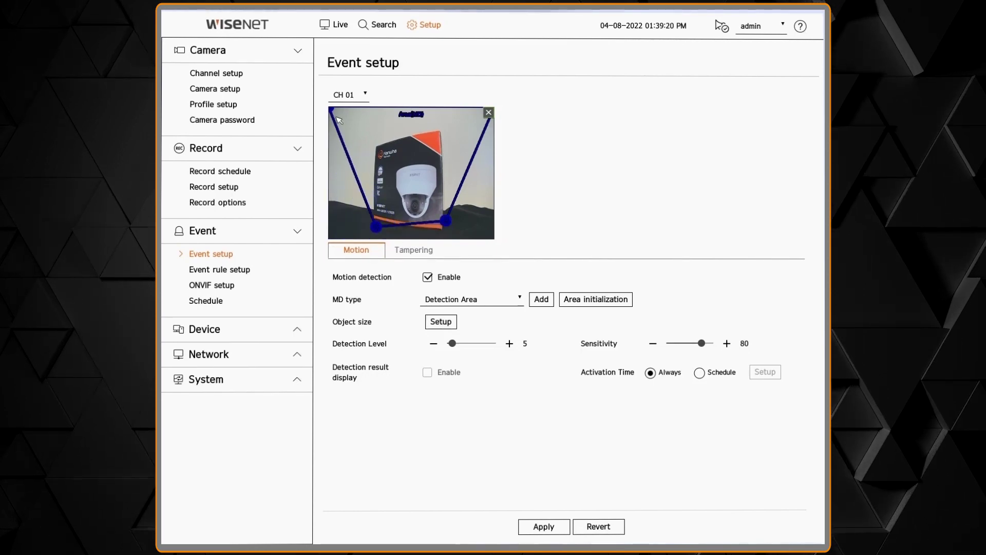
drag(336, 110, 416, 162)
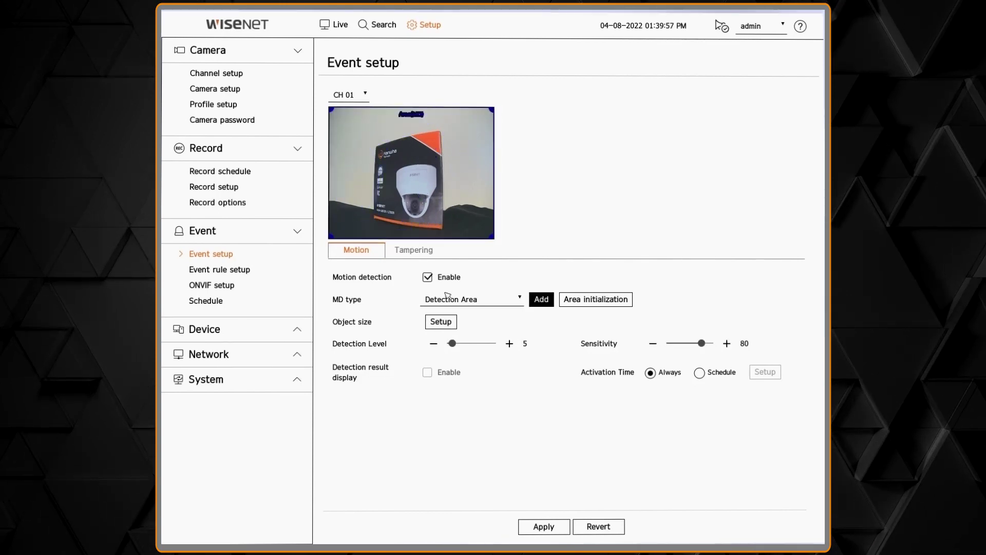
click(455, 301)
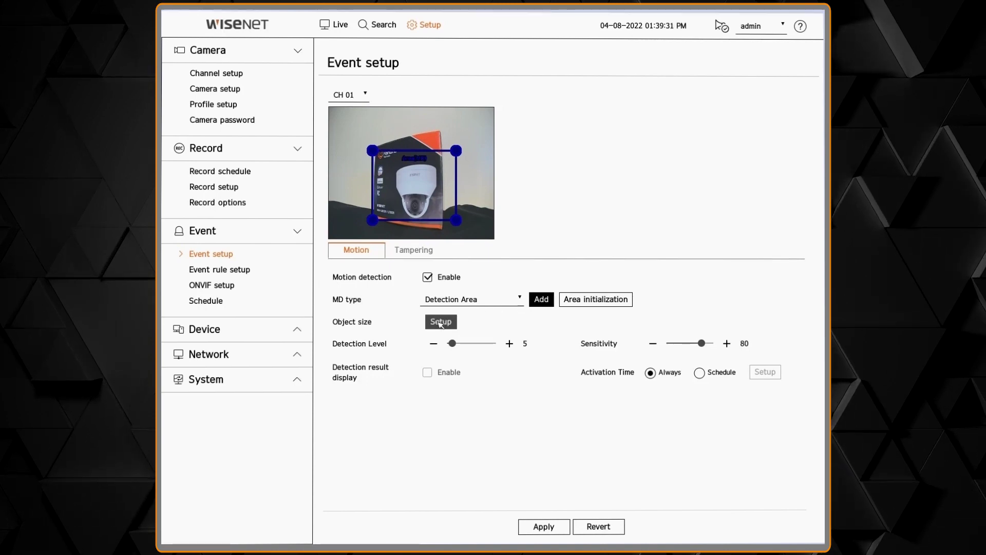
click(440, 322)
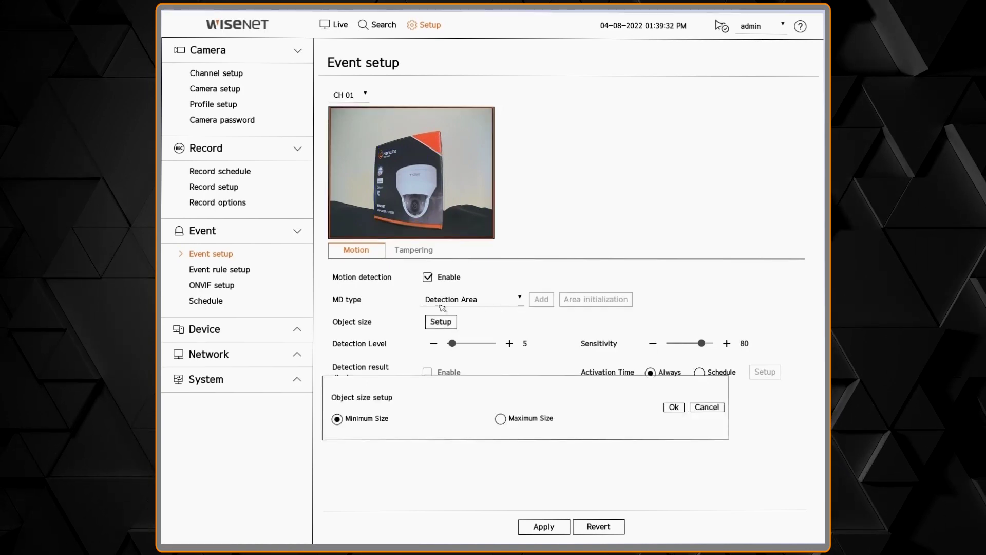
Draw a small Minimum Size box and a larger Maximum Size box around the package, then confirm.
drag(404, 151, 427, 180)
click(501, 418)
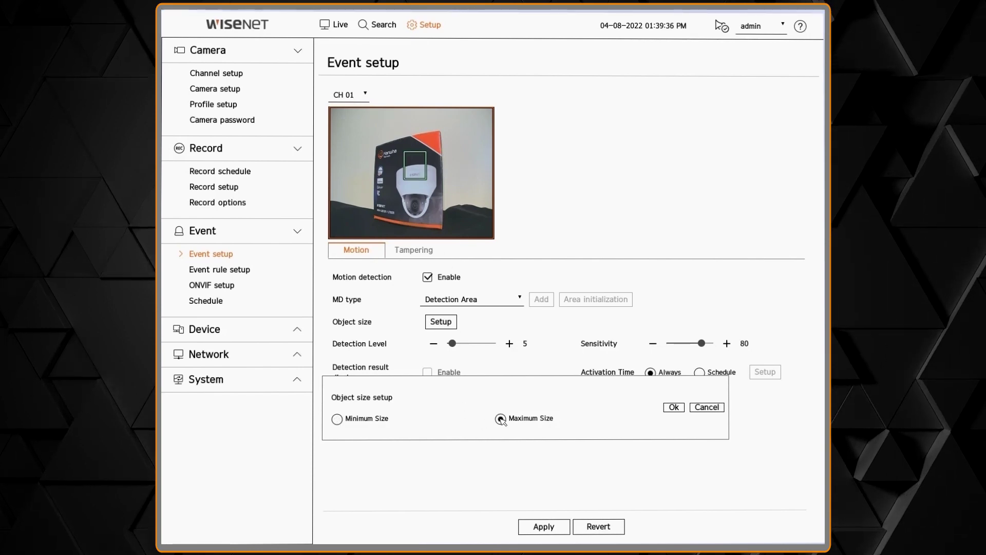
drag(369, 136, 473, 215)
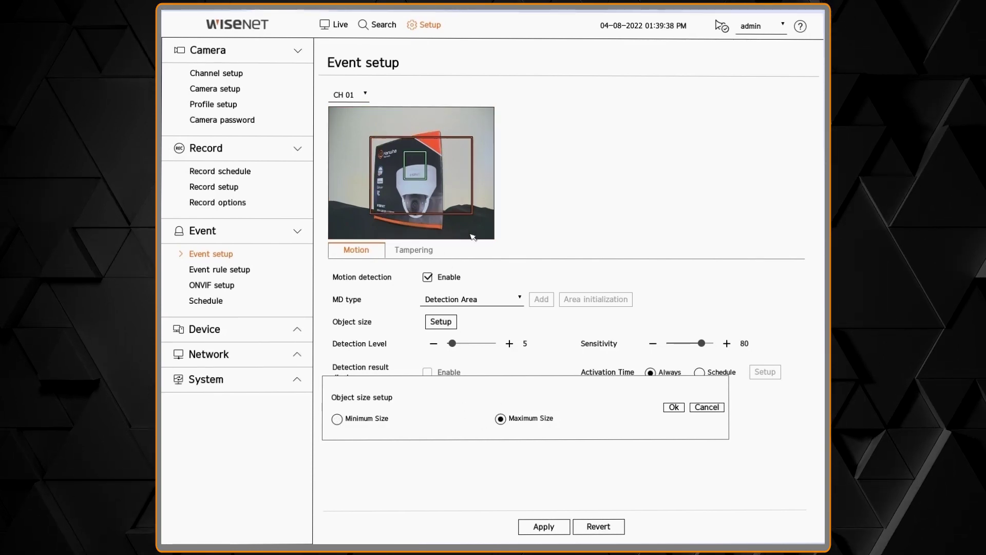
click(674, 407)
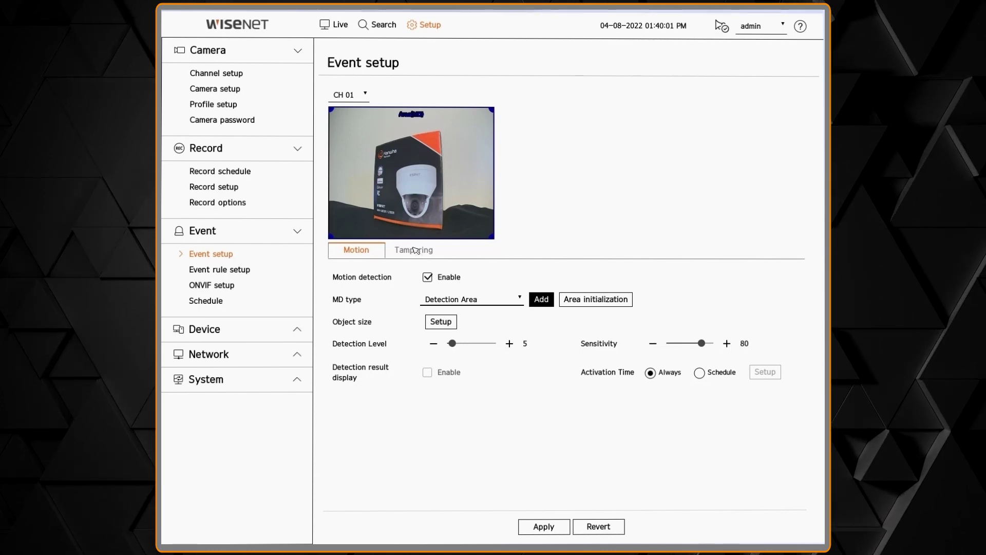
Enable and apply tampering detection for CH 01, then go to Event rule setup.
click(415, 250)
click(414, 276)
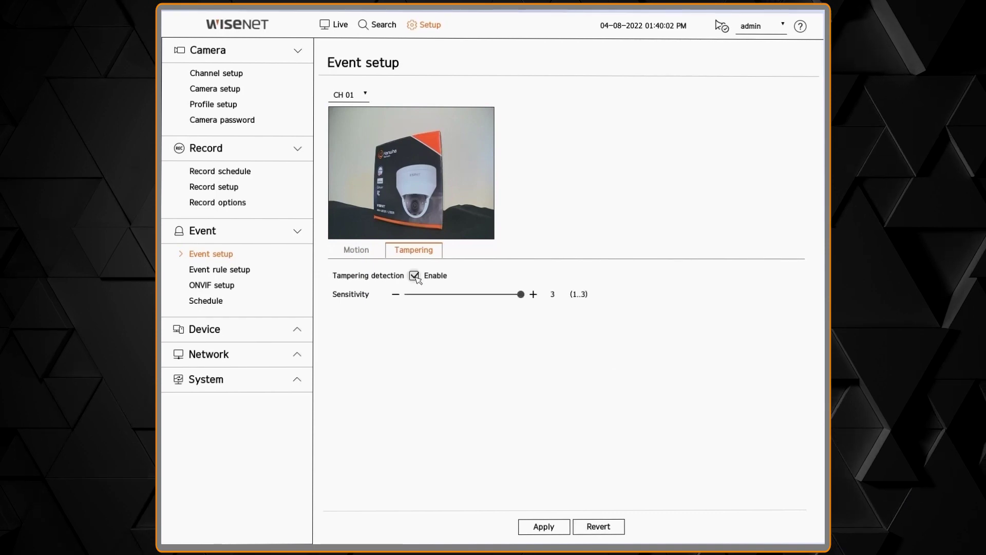
click(532, 522)
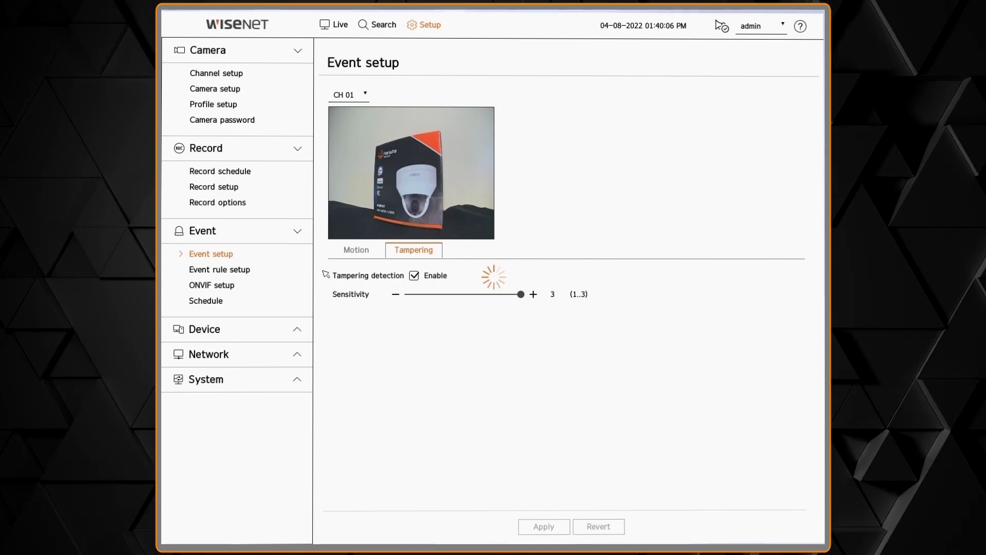
click(272, 270)
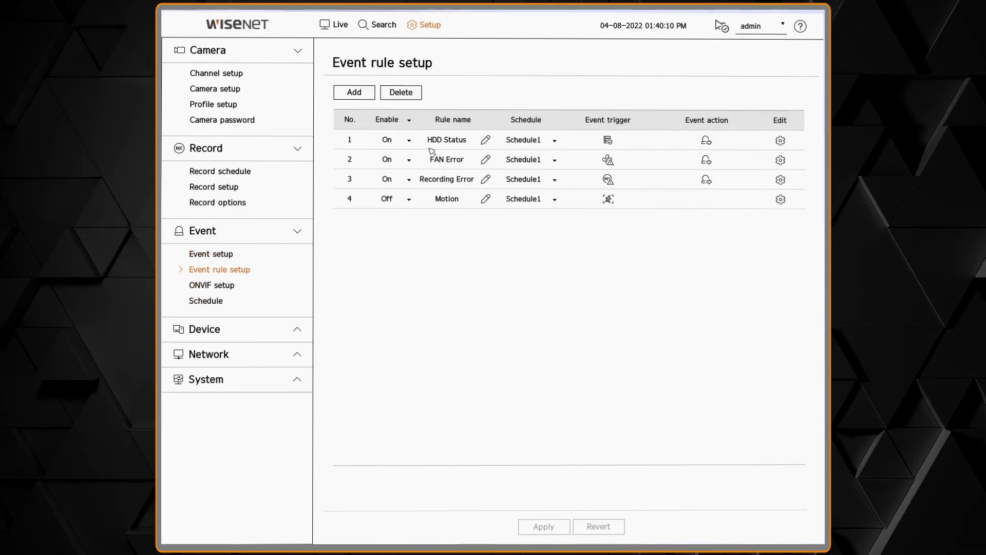
Open the Motion rule editor, keep the name Motion, and browse the trigger types.
click(616, 202)
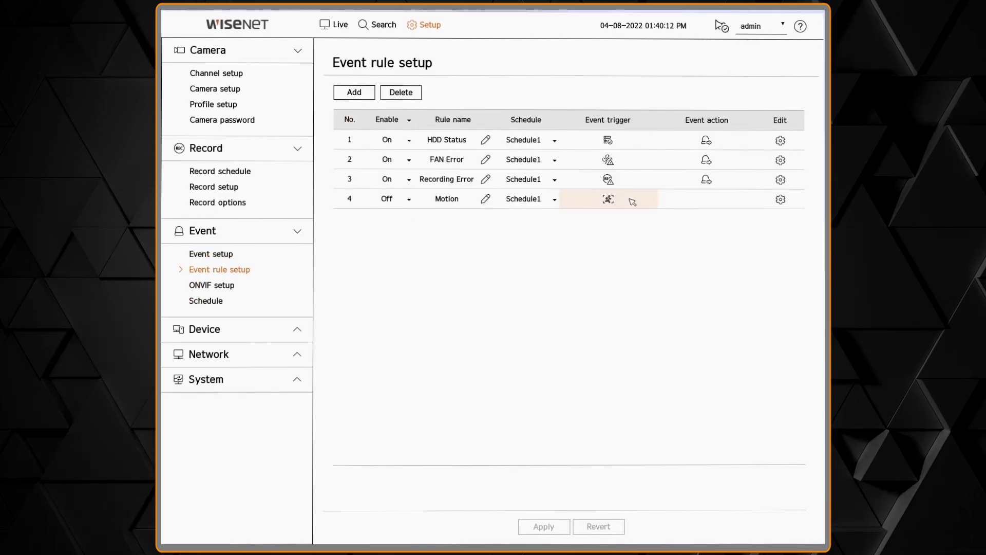
click(779, 200)
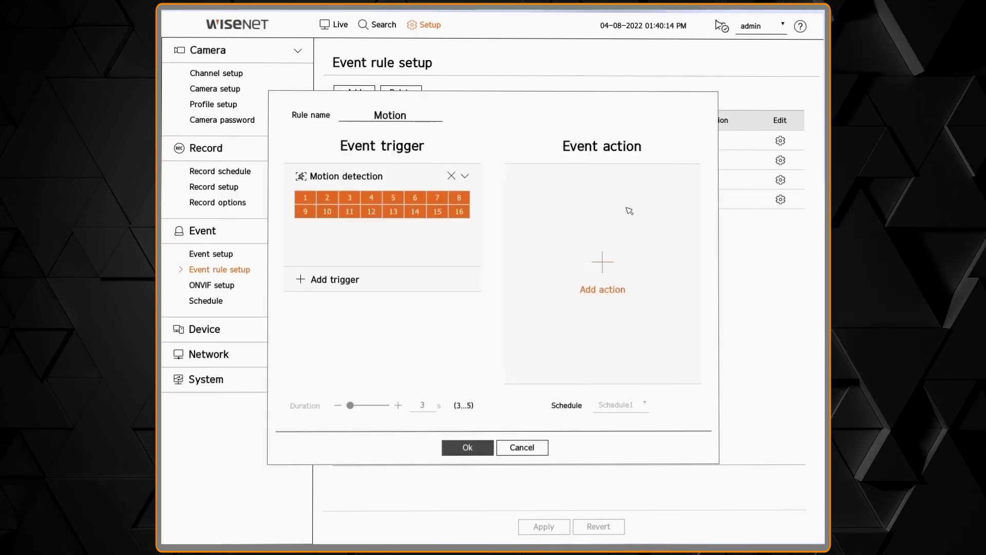
click(404, 120)
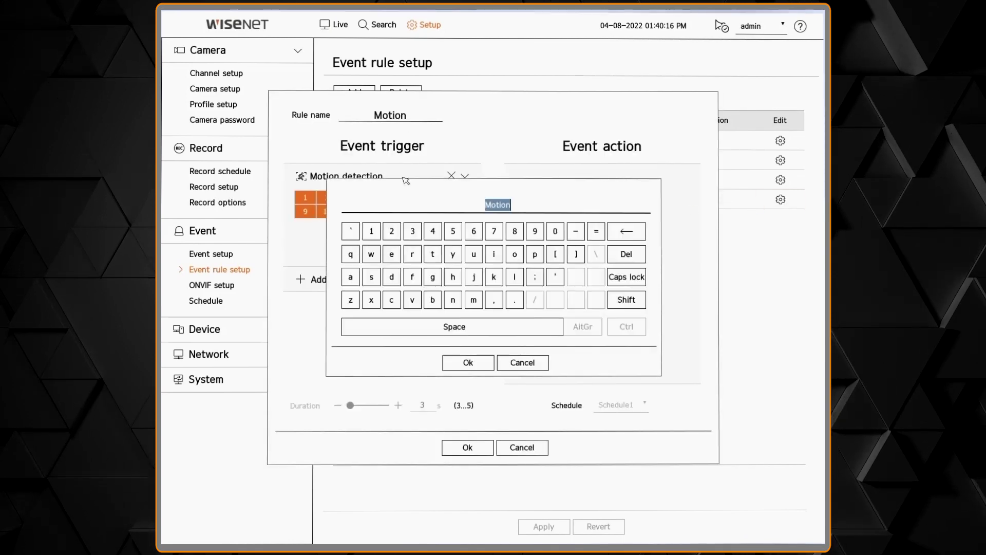
click(516, 360)
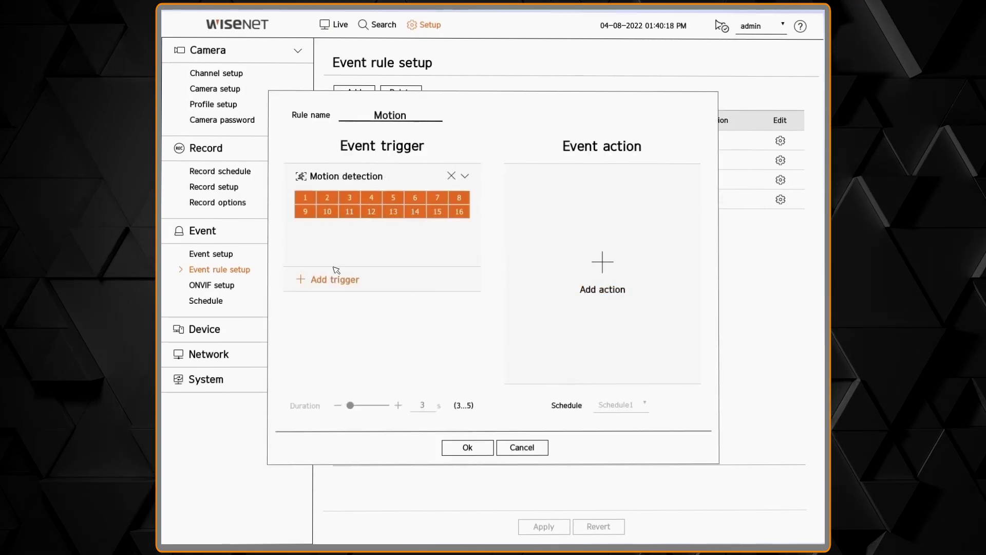
click(337, 281)
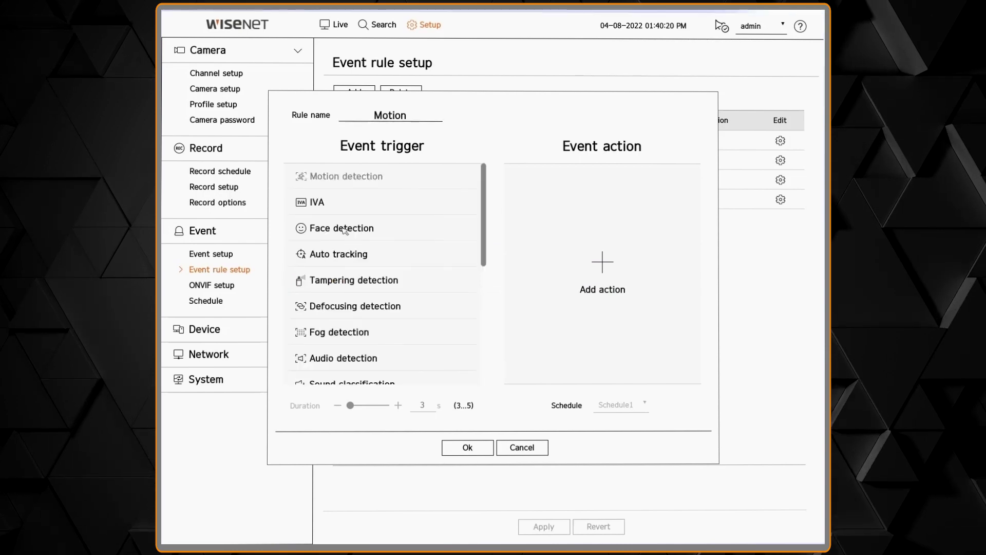
scroll(380, 340, down, 7)
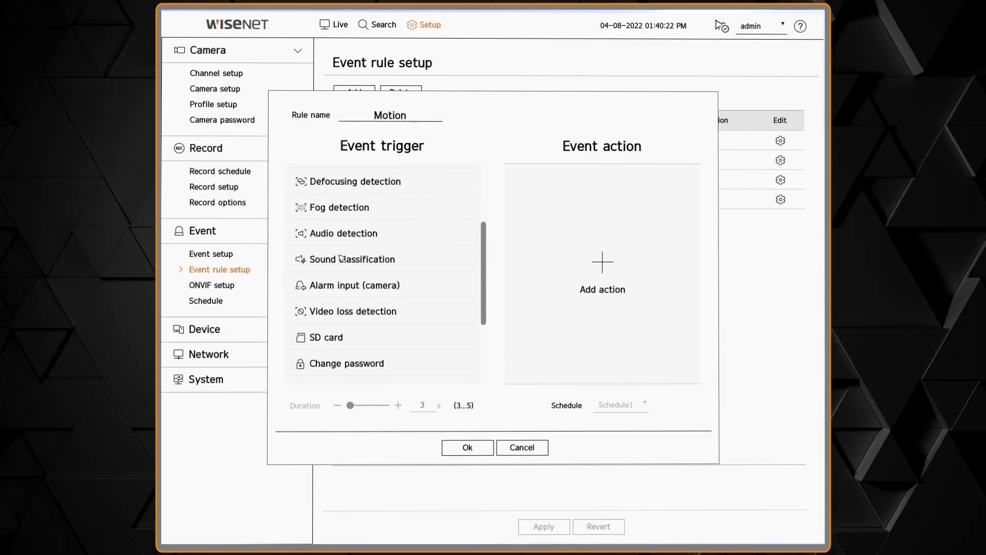
scroll(383, 343, down, 3)
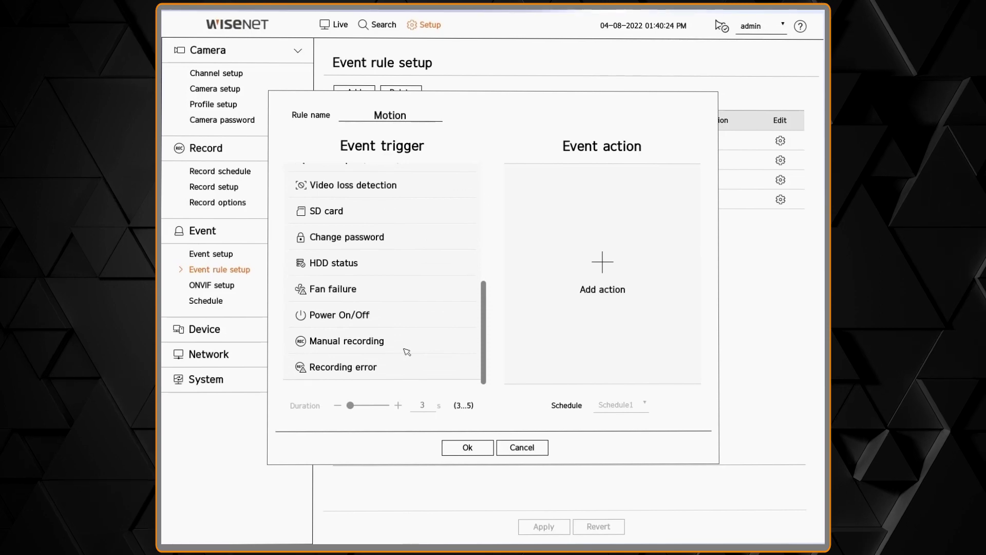
click(631, 280)
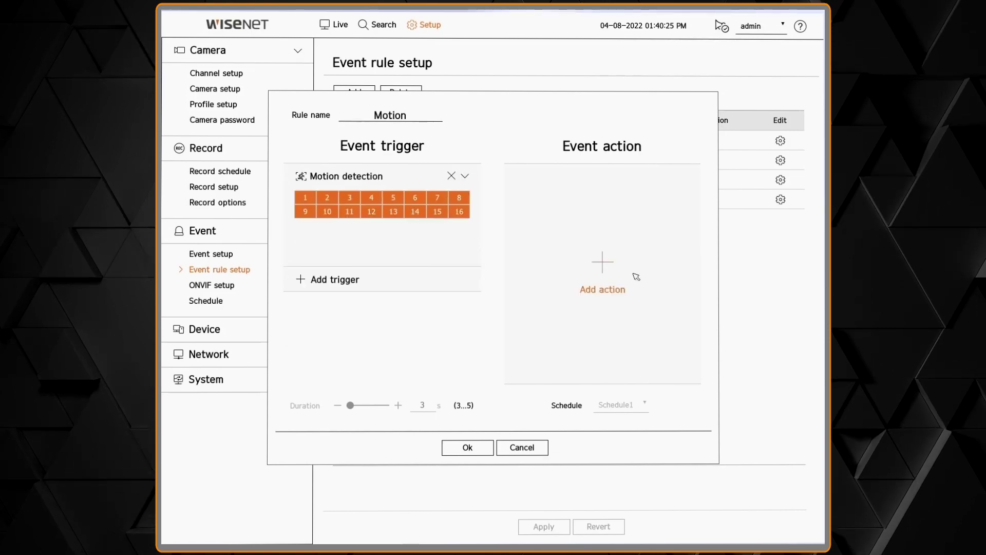
Try push notification and 5 s Monitor event actions, discard edits, then switch Motion On.
click(607, 263)
click(608, 257)
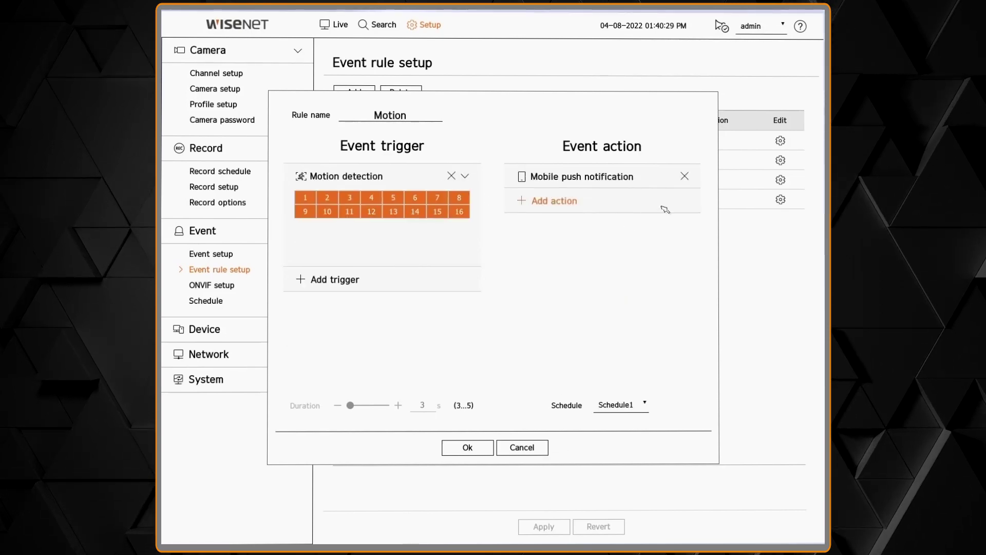
click(685, 177)
click(604, 247)
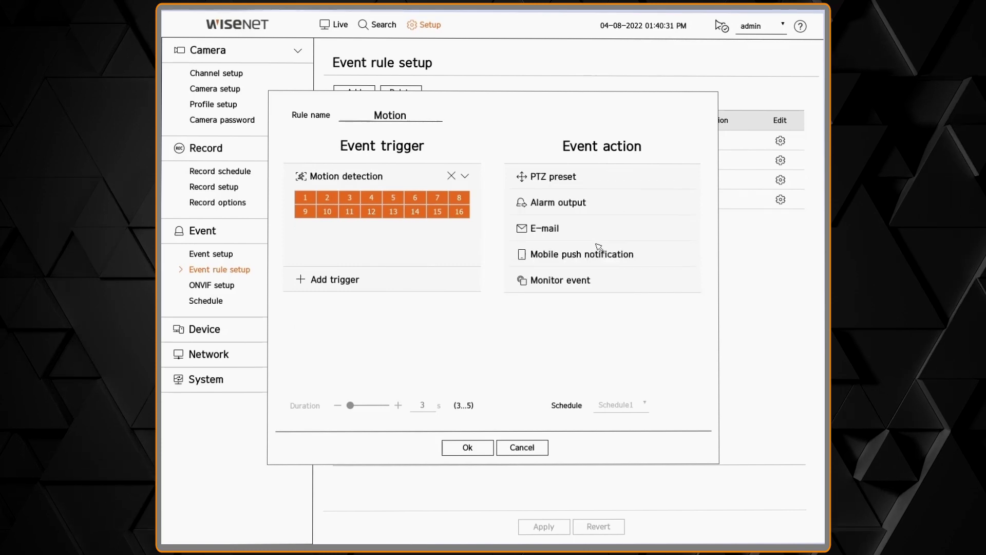
click(565, 281)
click(606, 207)
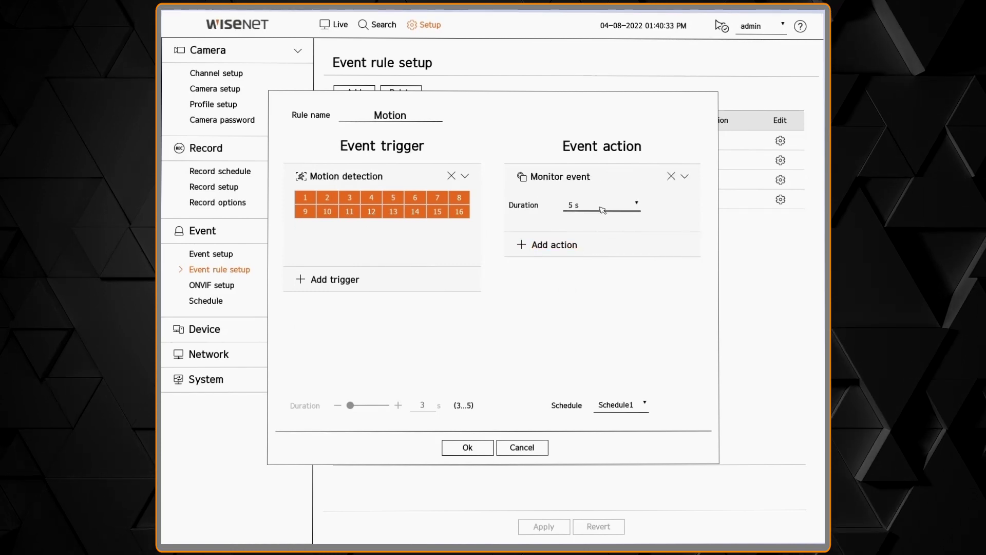
click(656, 378)
click(616, 407)
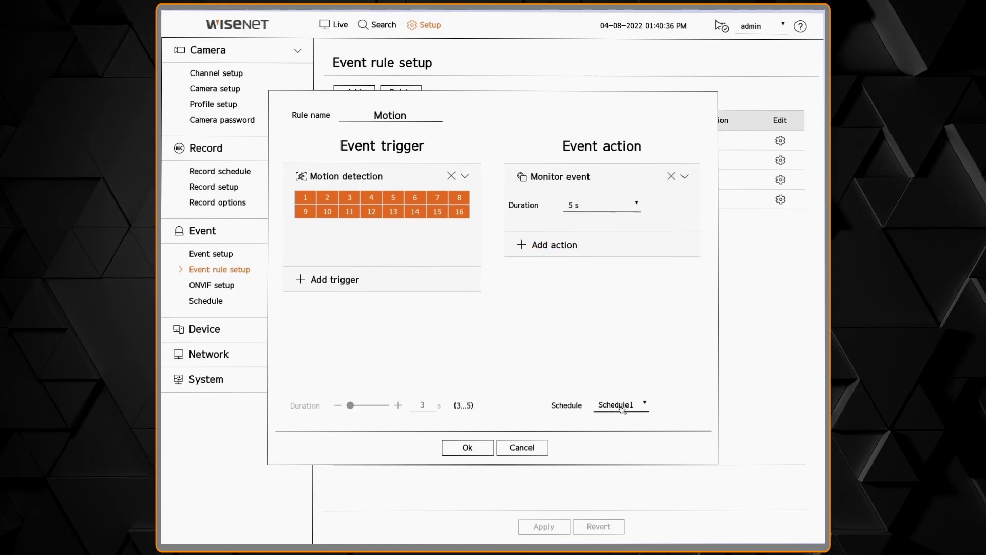
click(523, 447)
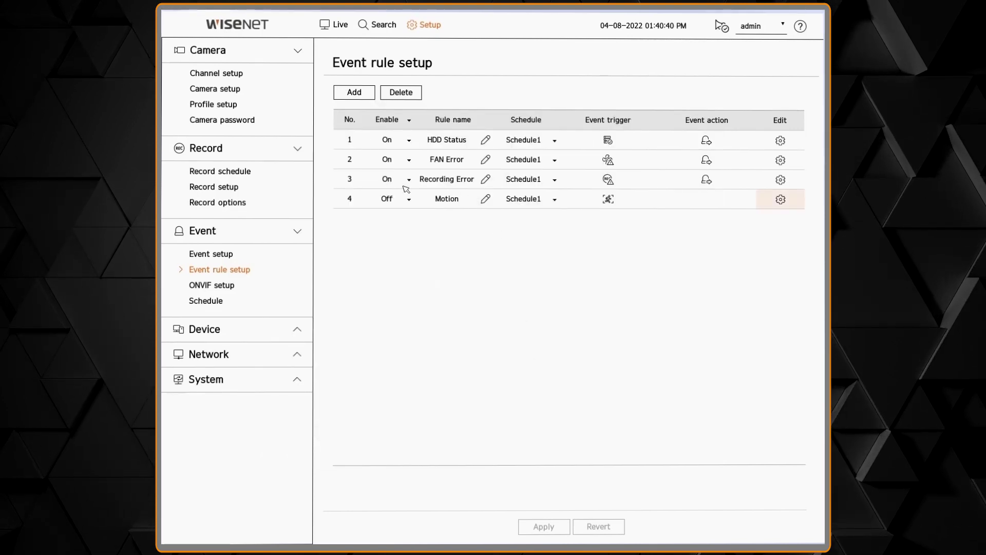
click(409, 201)
click(401, 225)
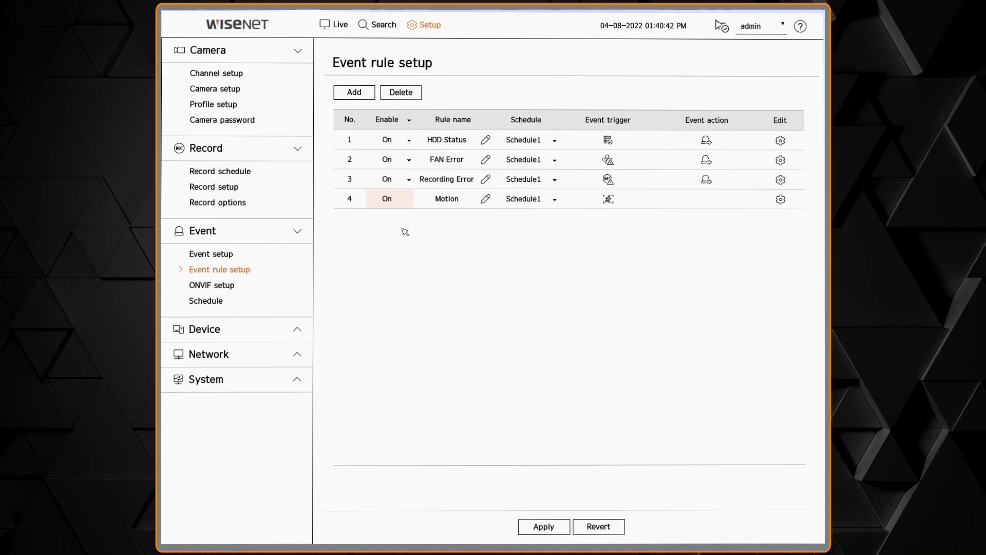
Add Schedule2, keeping its name, and switch off Wednesday–Saturday hours 3 to 10.
click(205, 300)
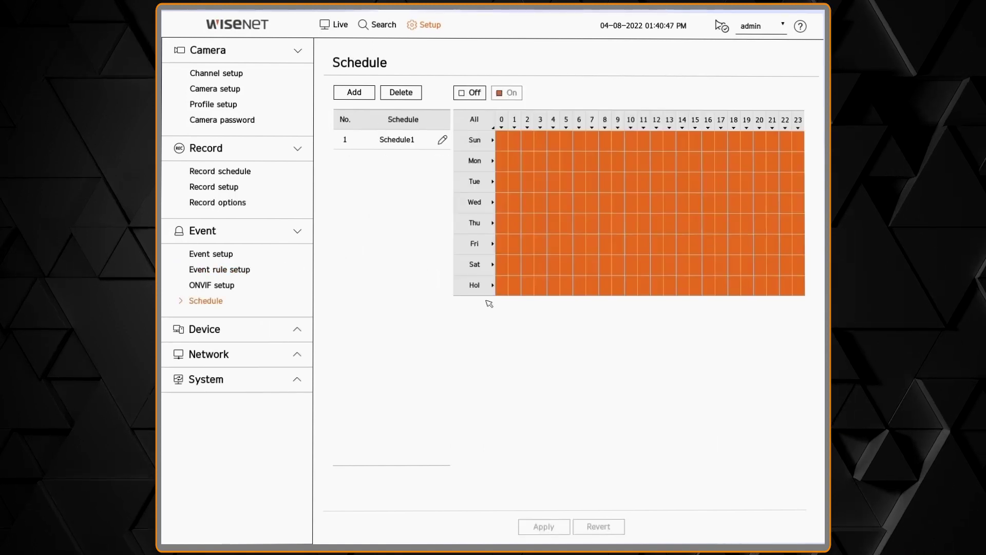
click(354, 93)
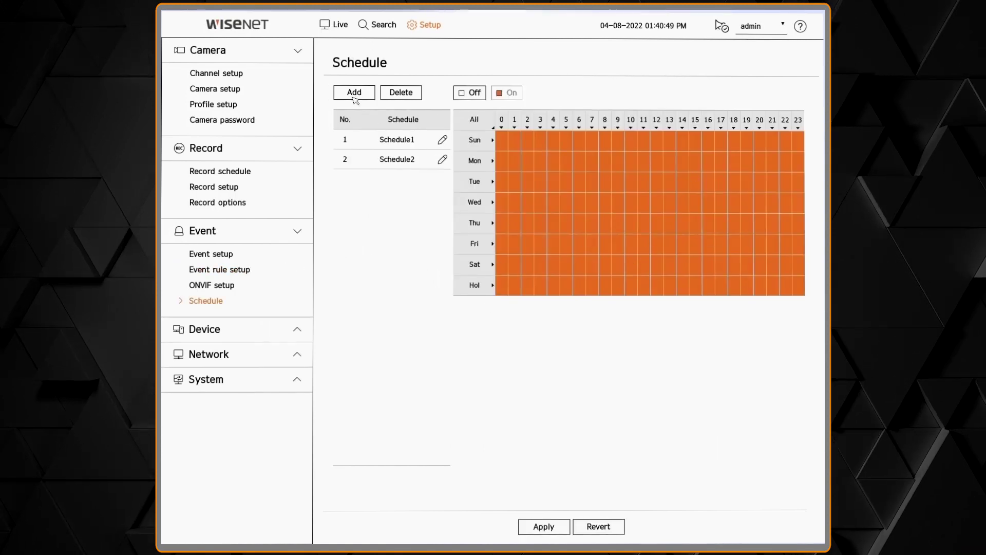
click(442, 159)
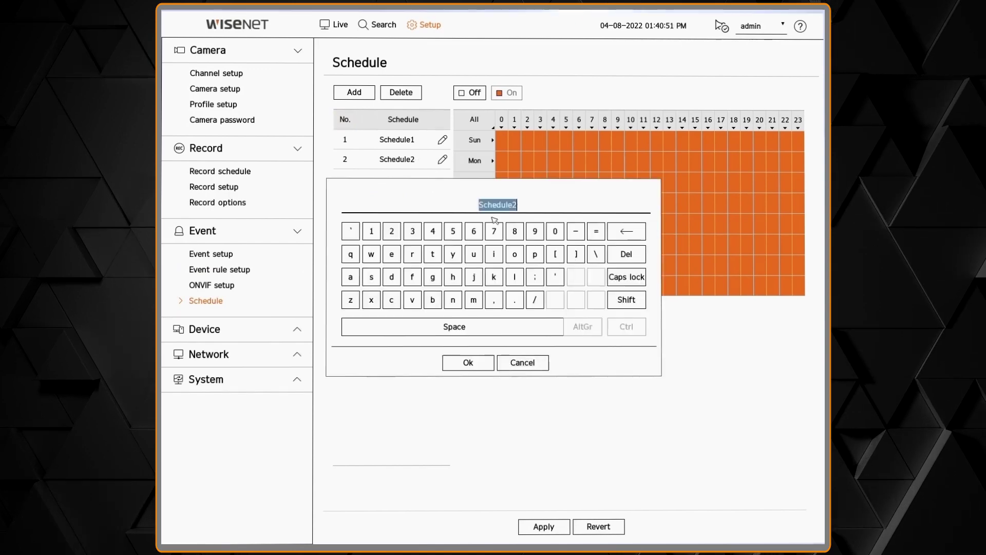
click(525, 362)
drag(537, 196, 631, 265)
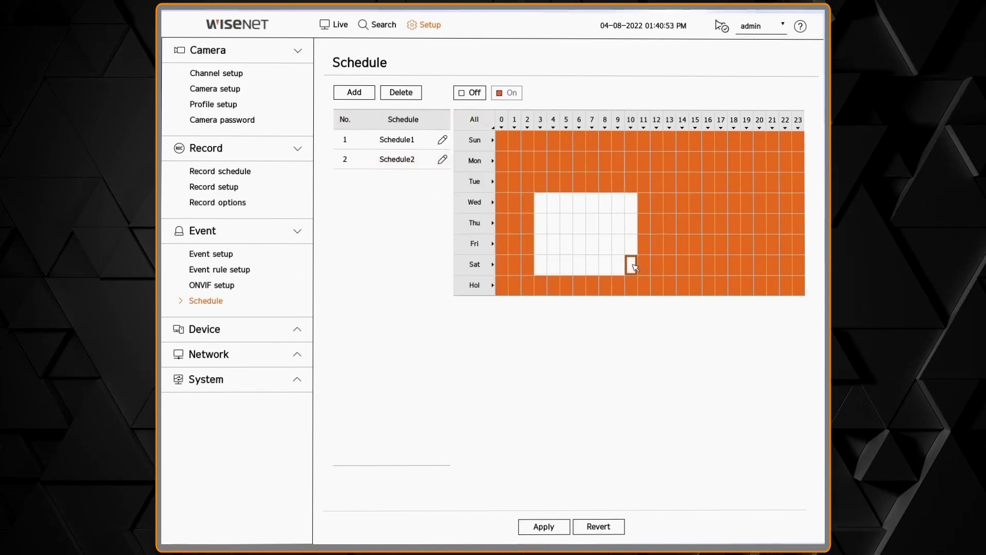